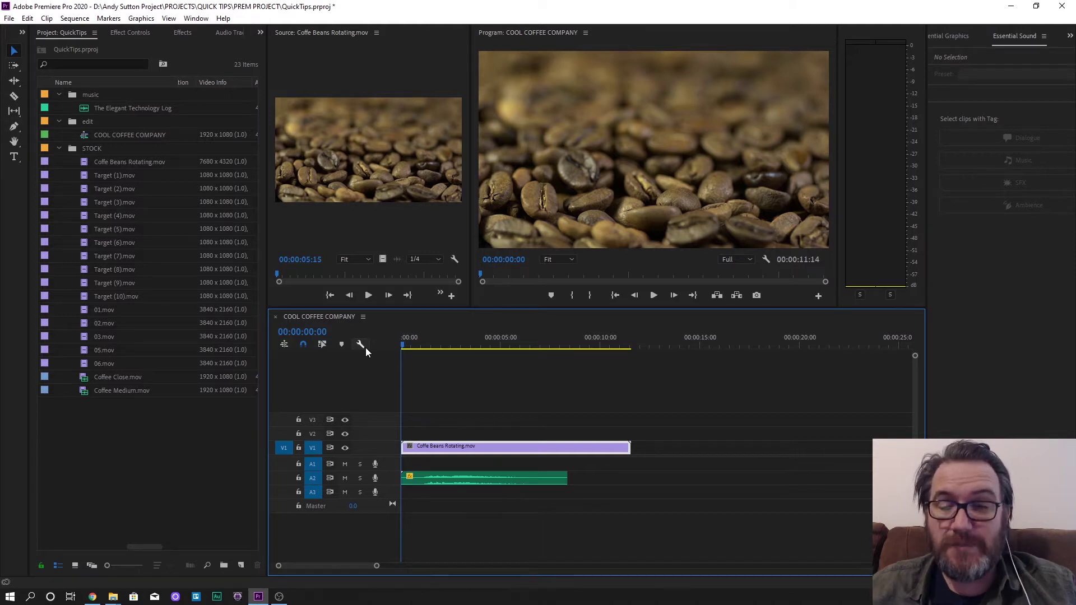
# Scrub the coffee-bean sequence, then play it and stop at 00:00:06:15
pyautogui.click(365, 181)
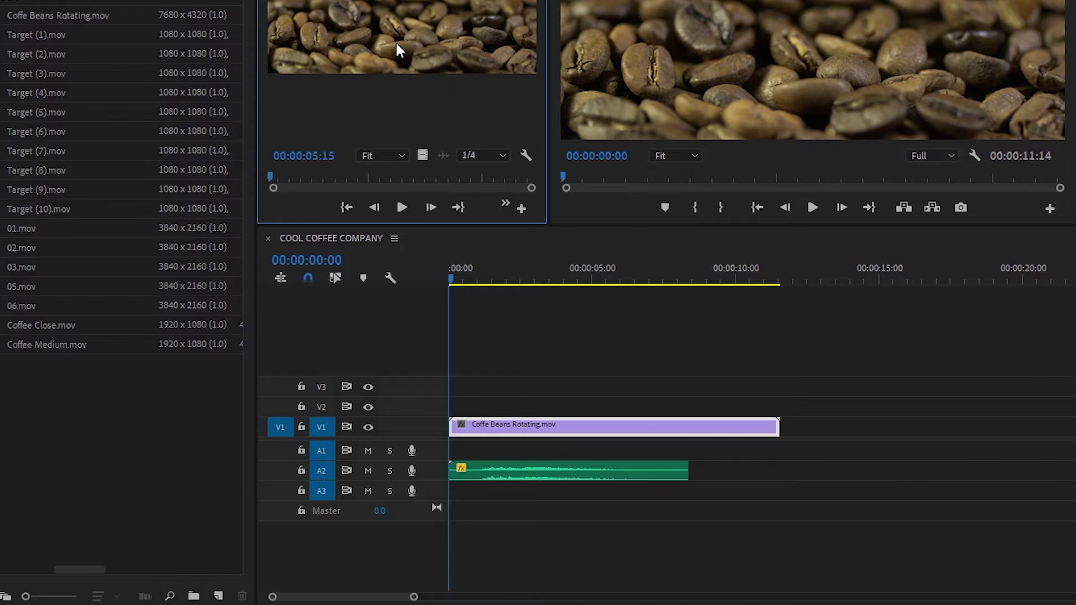
pyautogui.moveTo(493, 267); pyautogui.dragTo(435, 277)
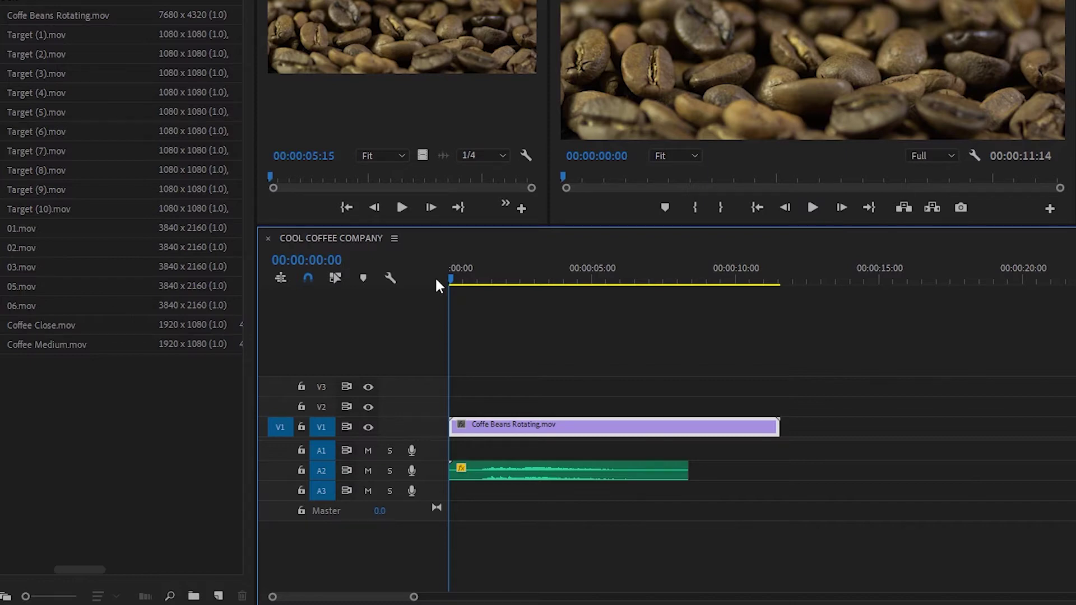
pyautogui.press('space')
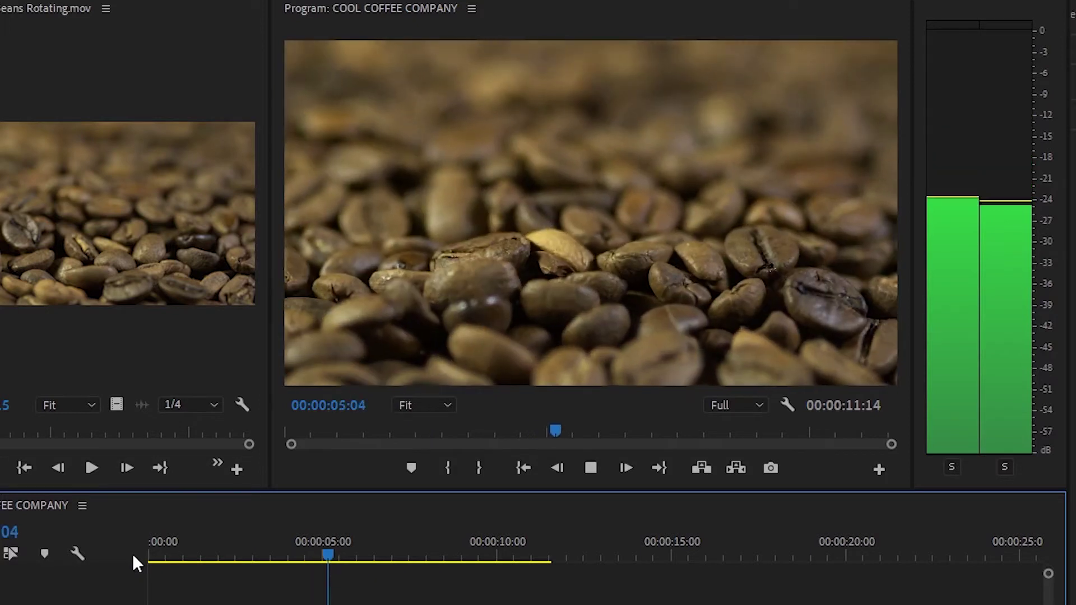
pyautogui.press('space')
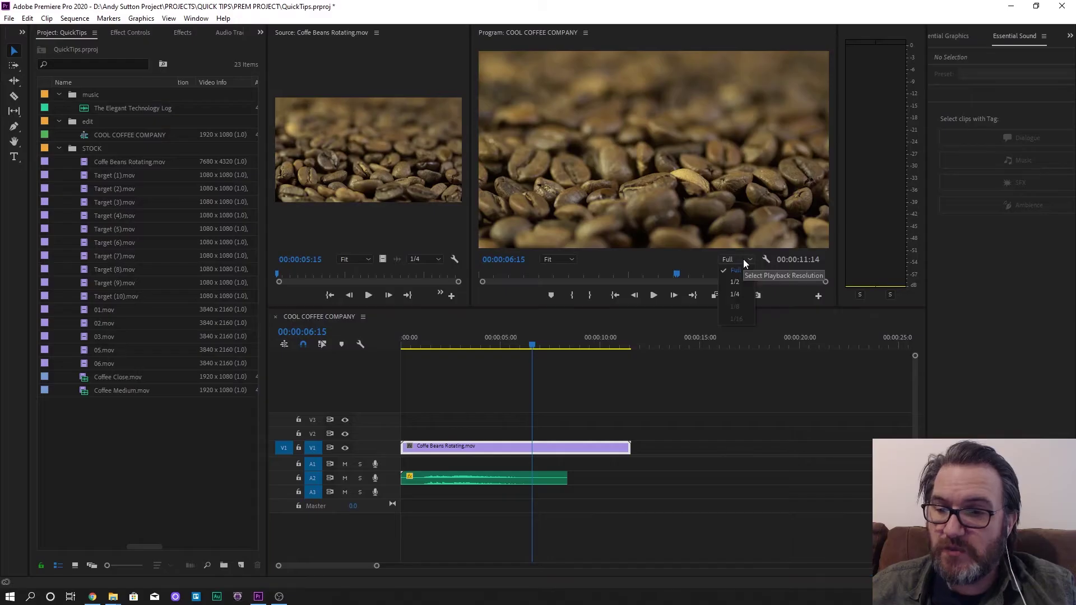
# Lower playback resolution to 1/4 and replay from the start, stopping at 00:00:05:00
pyautogui.click(739, 405)
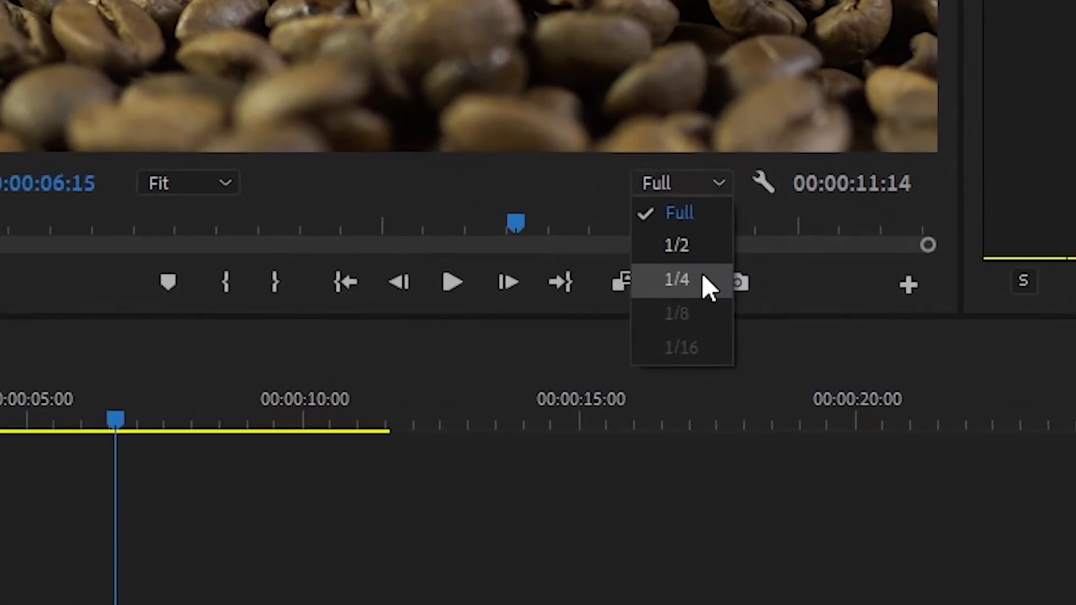
pyautogui.click(701, 279)
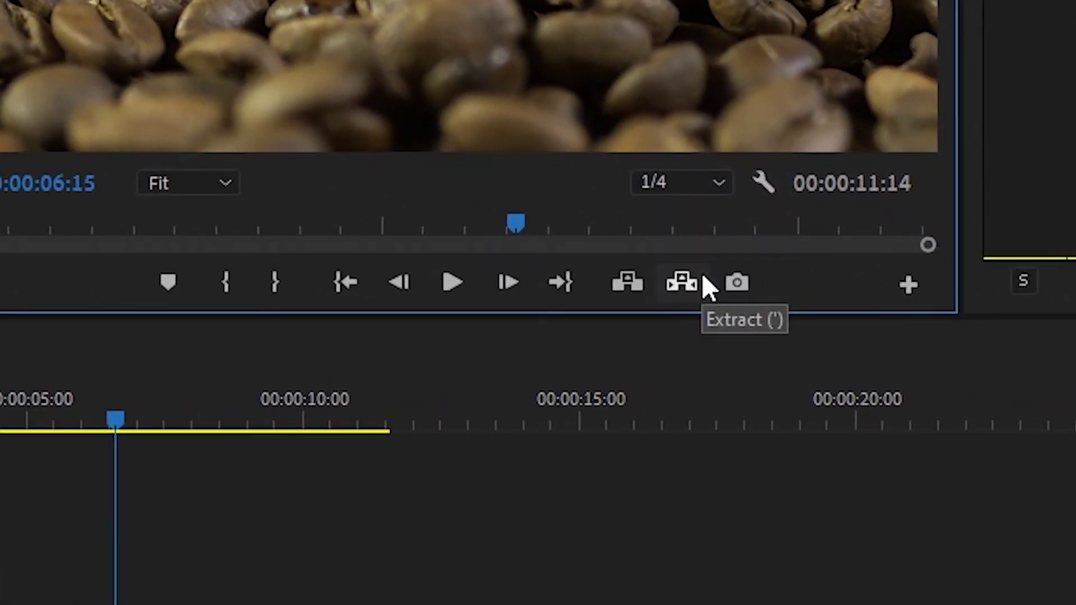
pyautogui.press('Home')
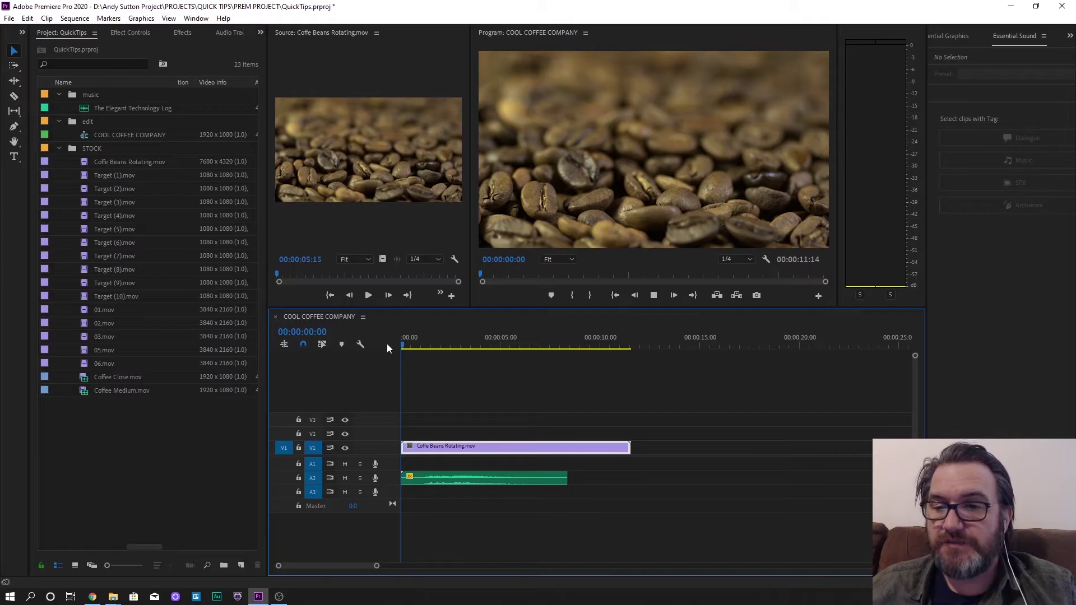
pyautogui.press('space')
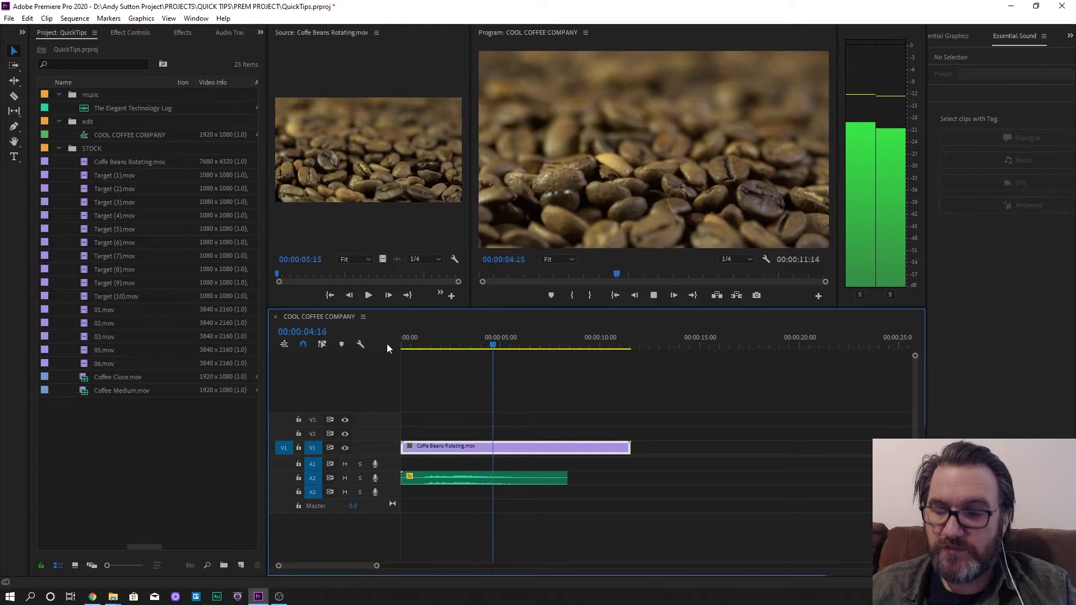
pyautogui.press('space')
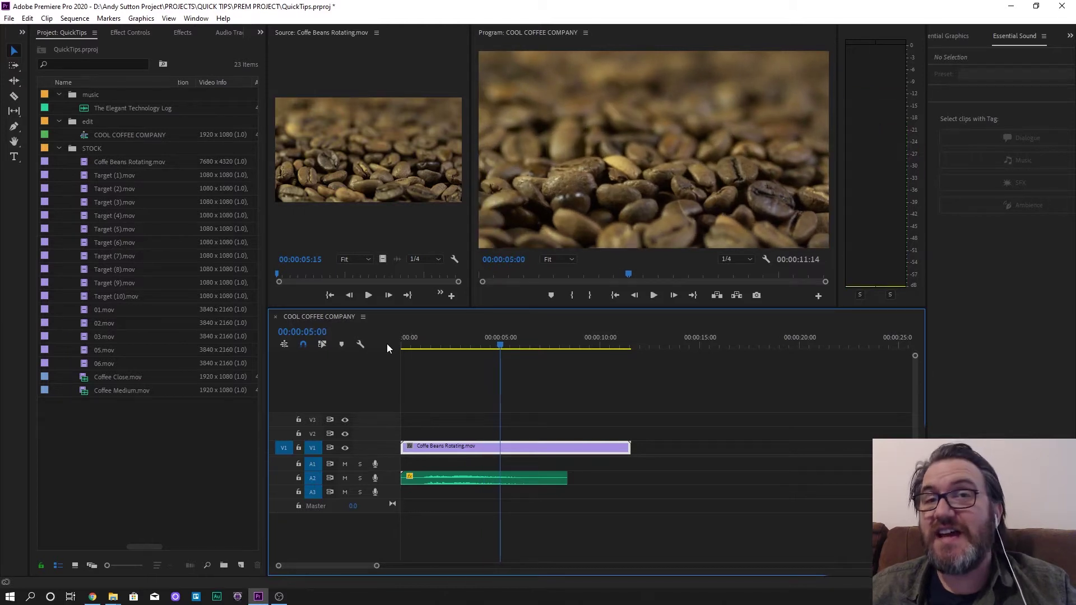
pyautogui.hotkey('shift', '1')
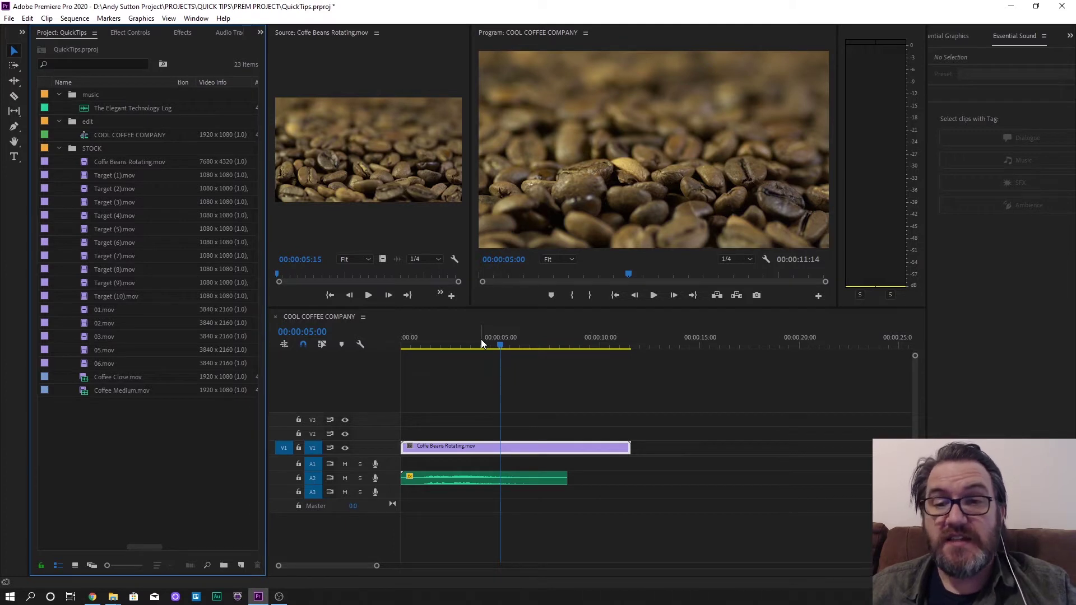
# Select the 18 STOCK clips, from Target (1) to Coffe Beans Rotating.mov, and choose Proxy > Create Proxies
pyautogui.moveTo(101, 421); pyautogui.dragTo(122, 178)
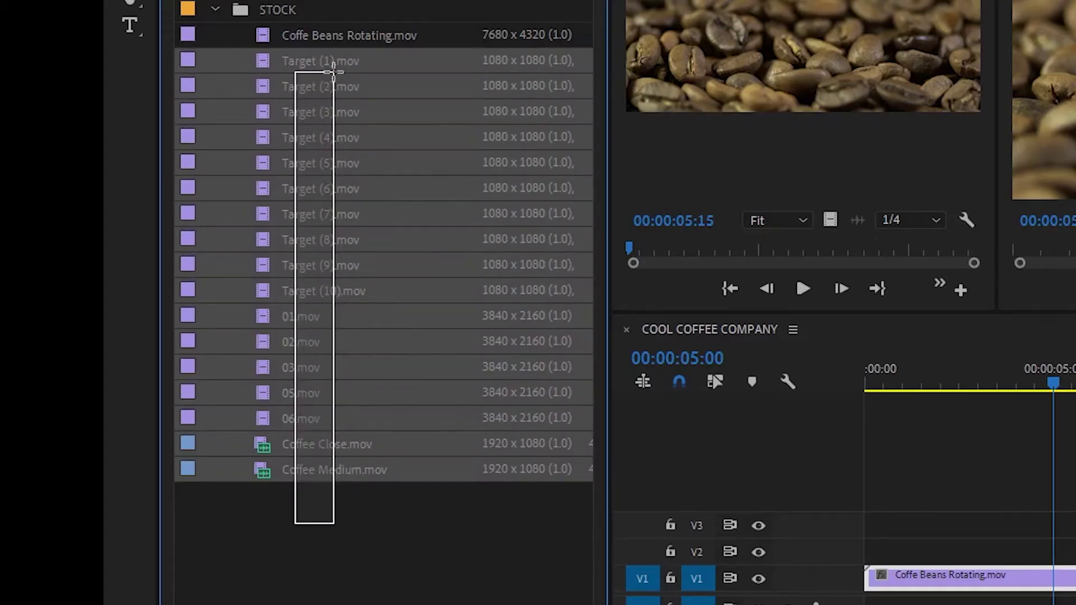
pyautogui.moveTo(333, 70); pyautogui.dragTo(322, 39)
pyautogui.rightClick(321, 40)
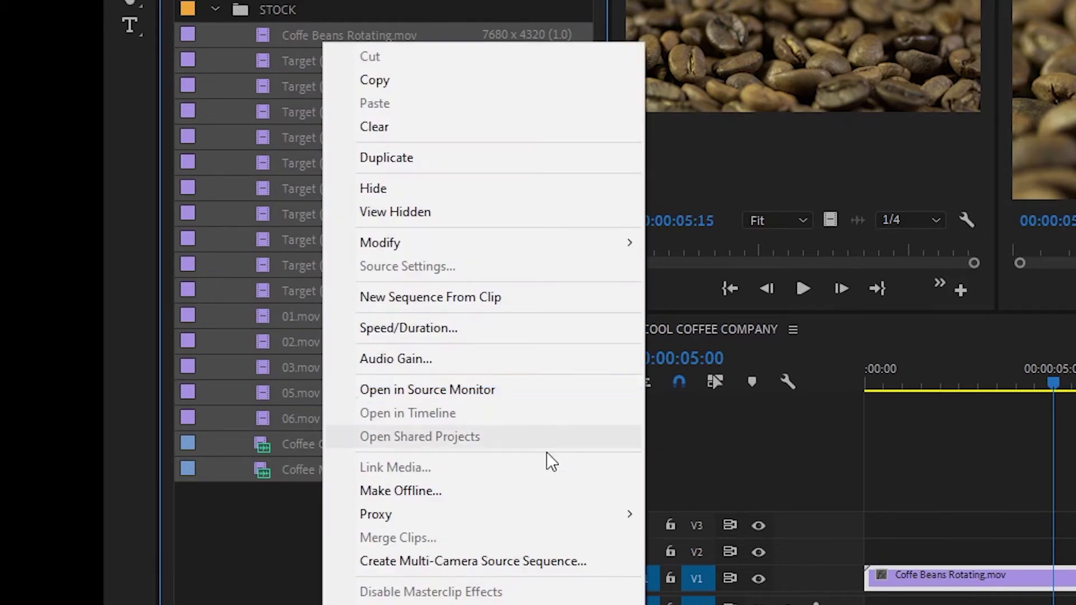
pyautogui.moveTo(500, 514)
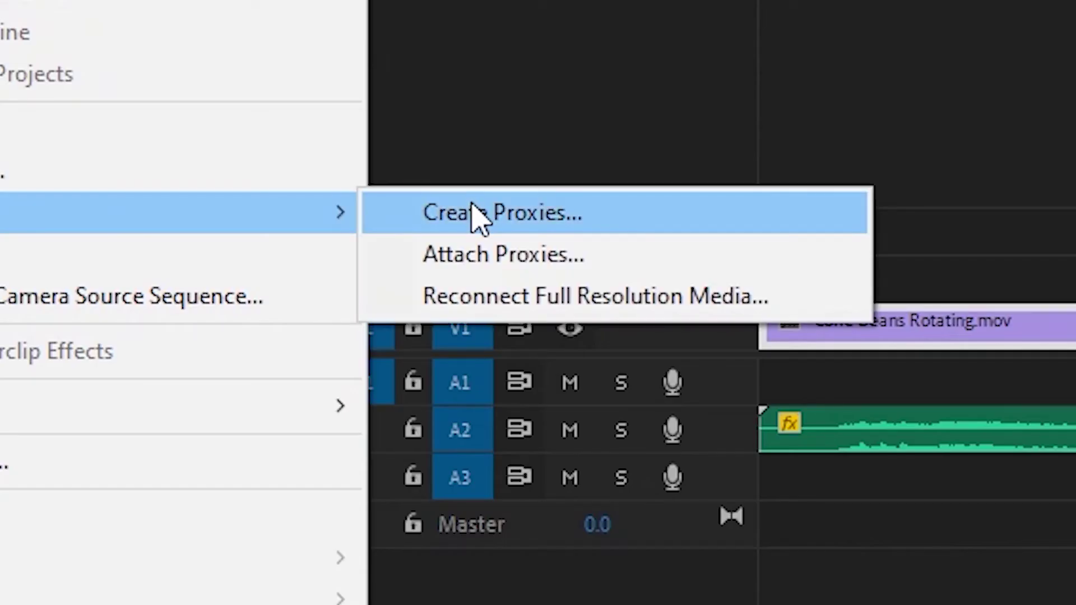
pyautogui.click(473, 212)
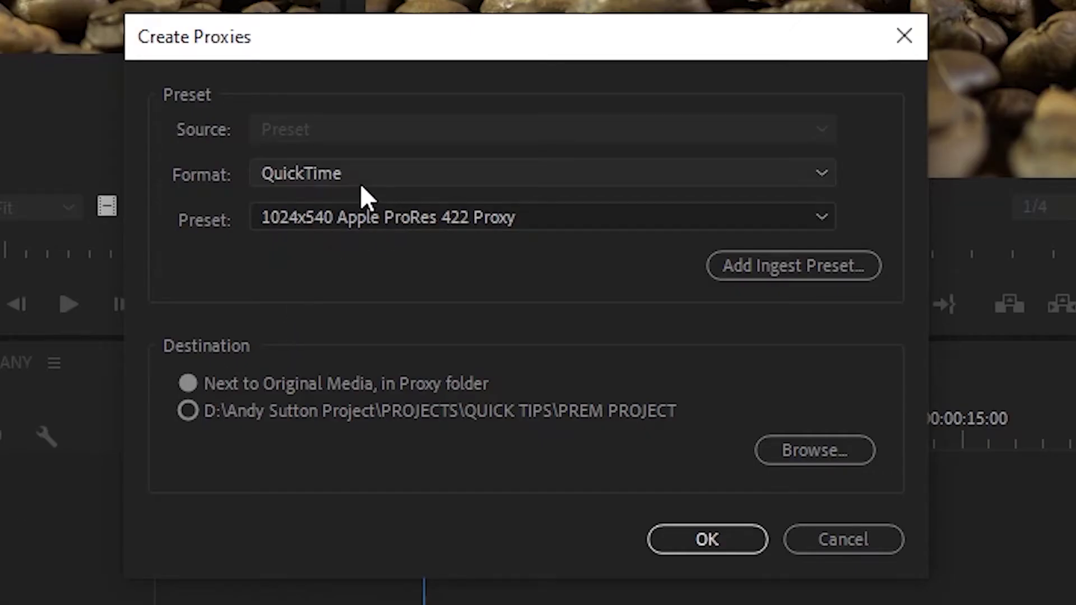
# Create QuickTime proxies using the 1024x540 Apple ProRes 422 Proxy preset
pyautogui.click(359, 184)
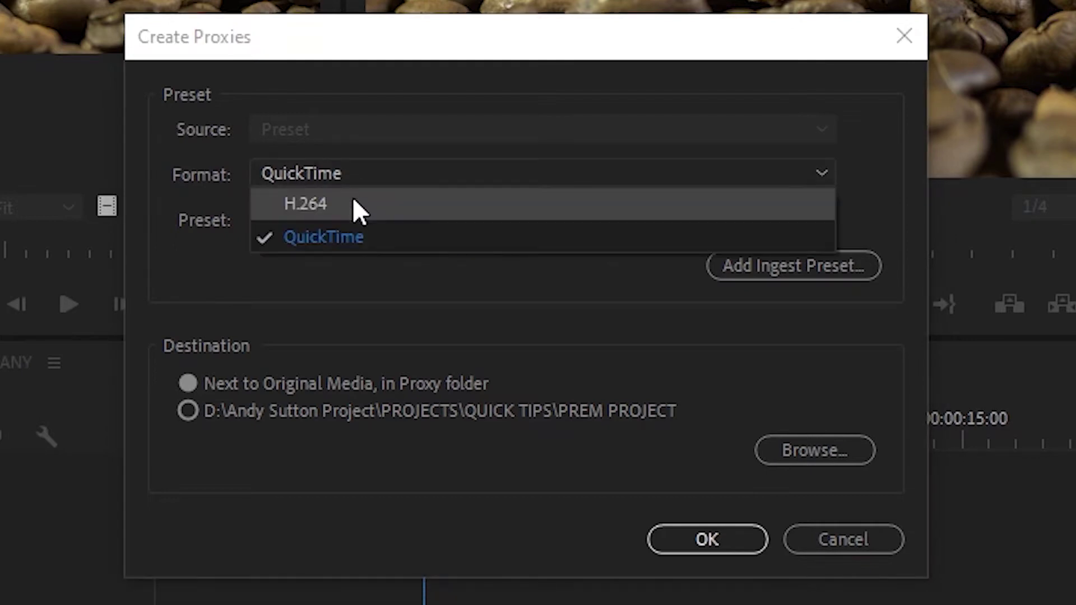
pyautogui.click(375, 237)
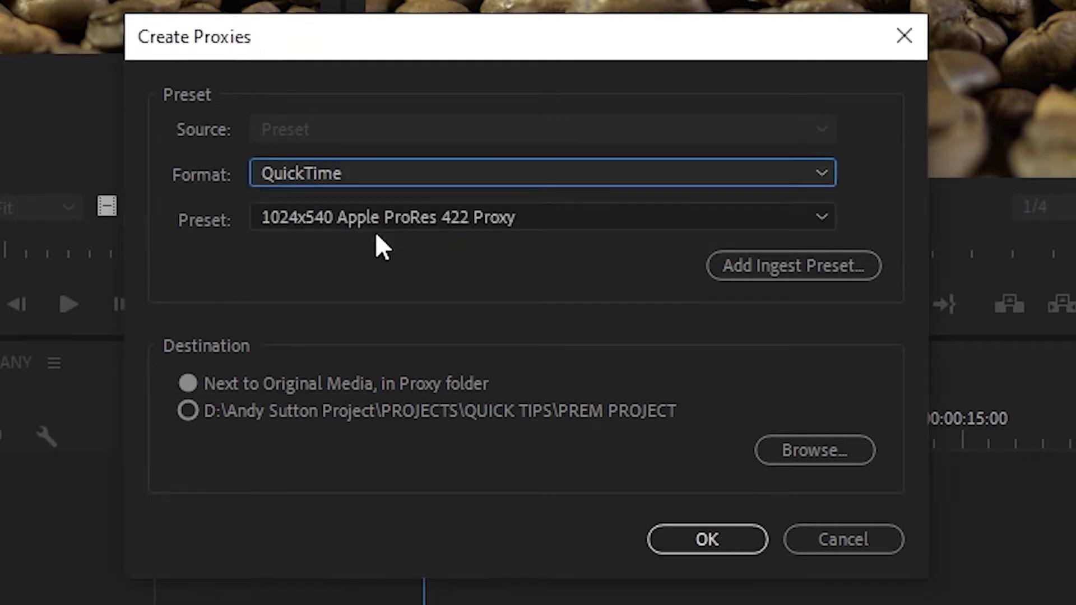
pyautogui.click(391, 223)
pyautogui.click(384, 219)
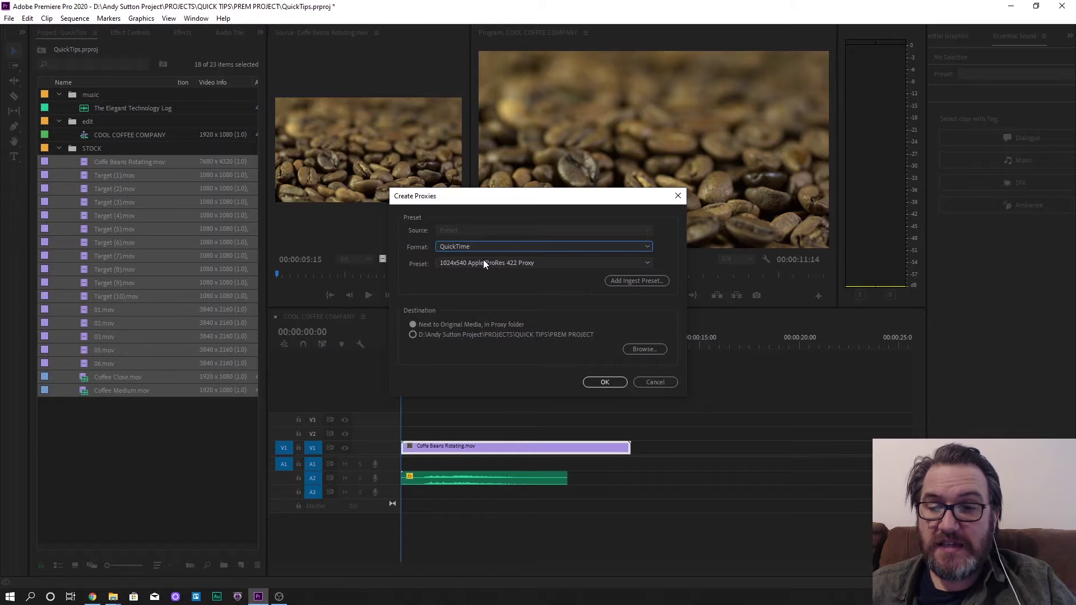
pyautogui.click(485, 262)
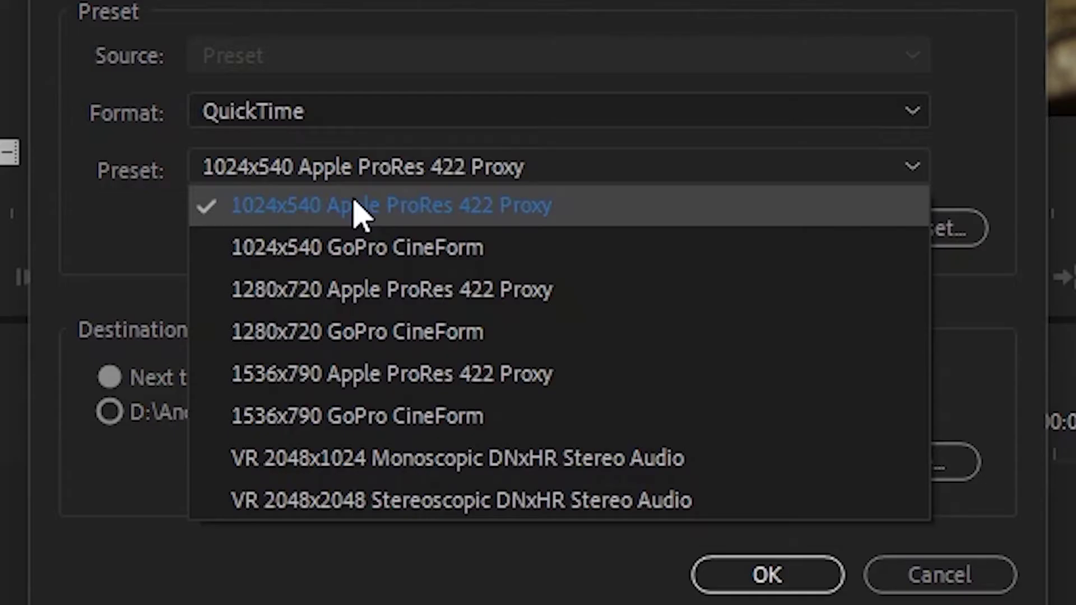
pyautogui.click(359, 215)
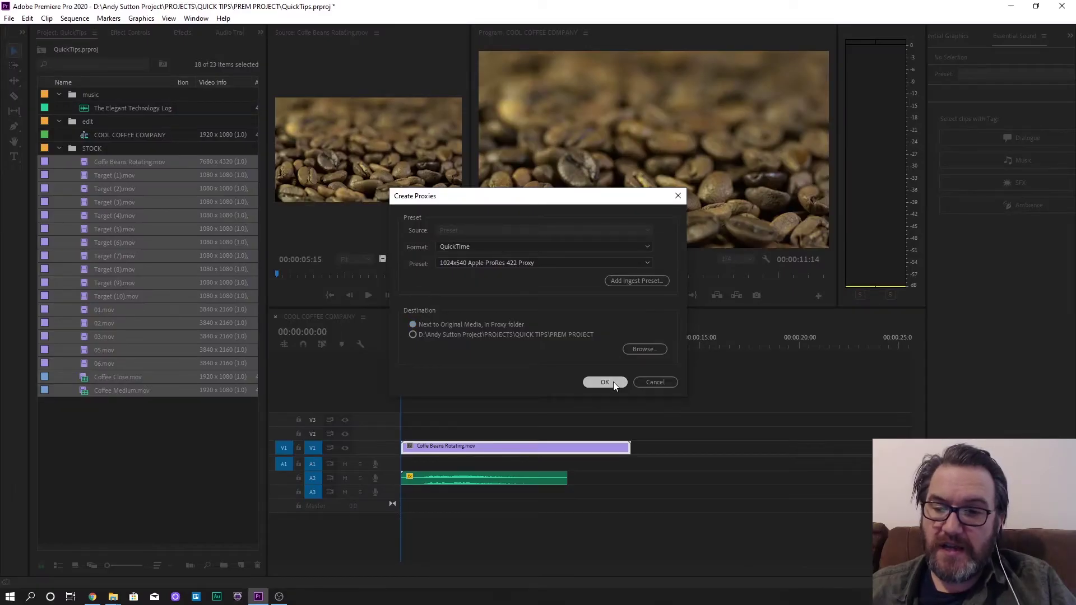
pyautogui.click(783, 575)
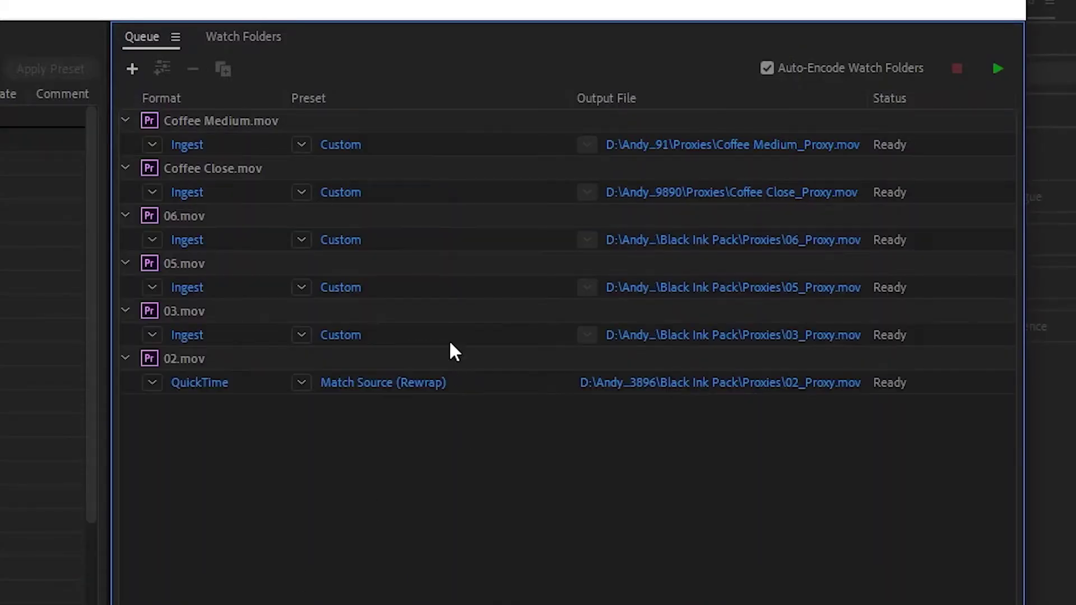
# Scroll through Media Encoder's queue while the proxy jobs encode to Done
pyautogui.scroll(-3, 600, 368)
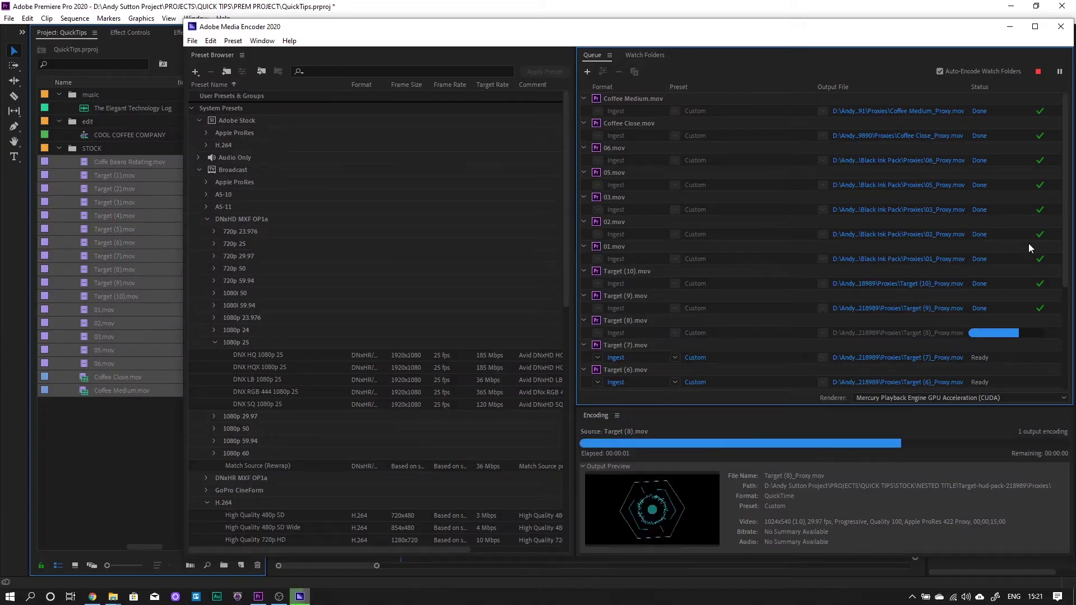
pyautogui.scroll(-2, 1060, 288)
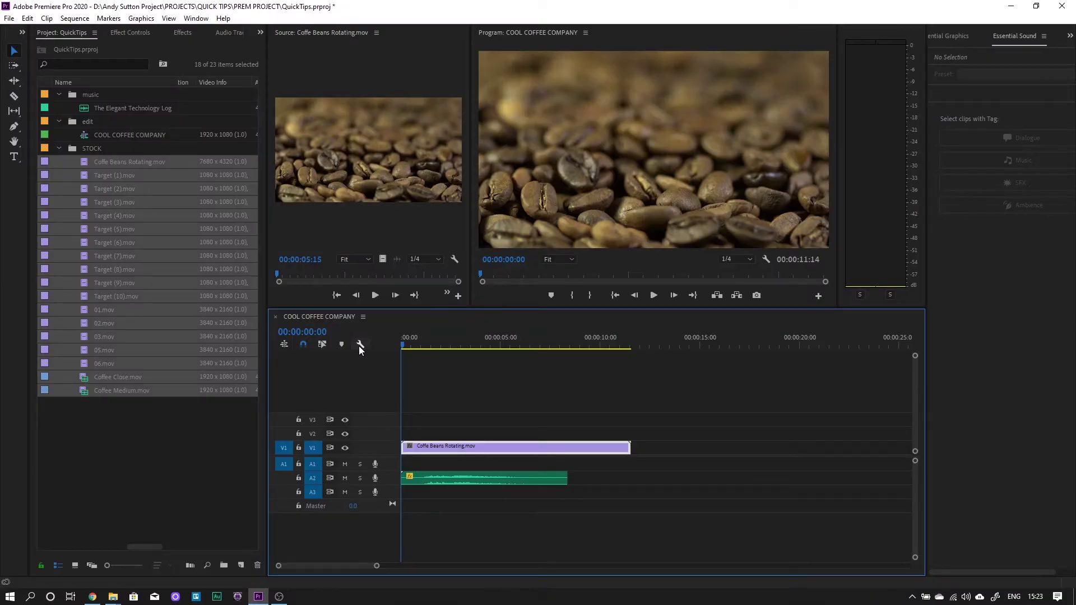
# Play the sequence on the new proxies and stop at 00:00:07:02
pyautogui.press('space')
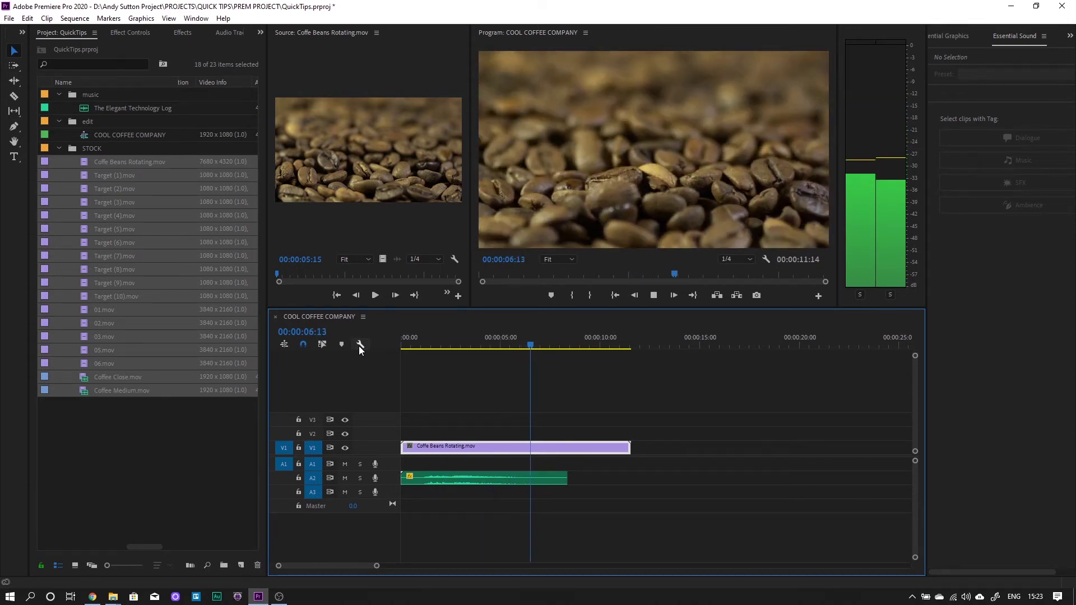
pyautogui.press('space')
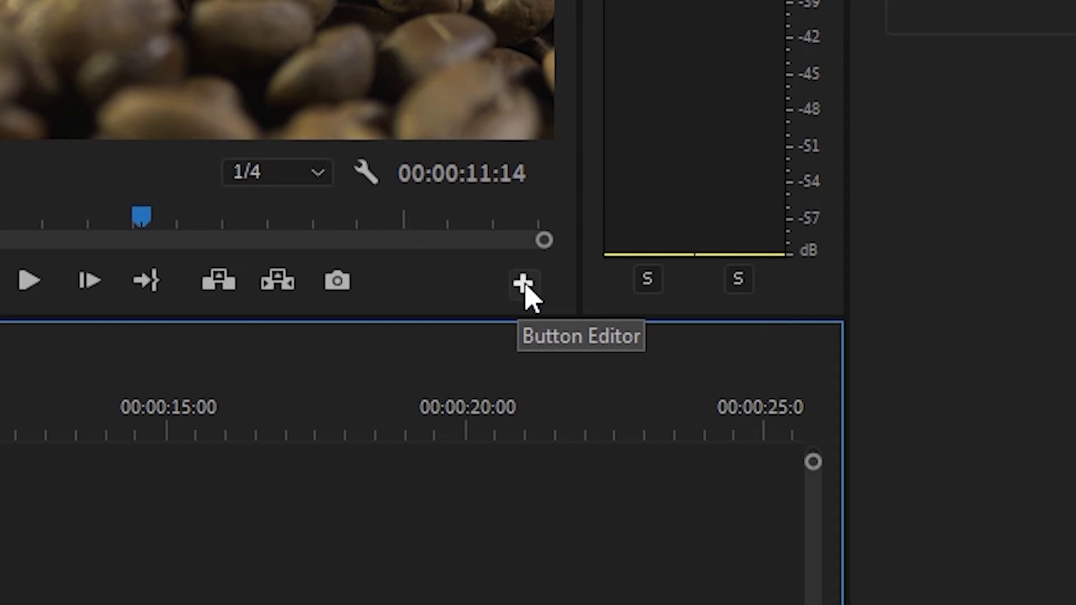
# Add the Toggle Proxies button to the Program Monitor controls, then scrub back to the first frame
pyautogui.click(524, 286)
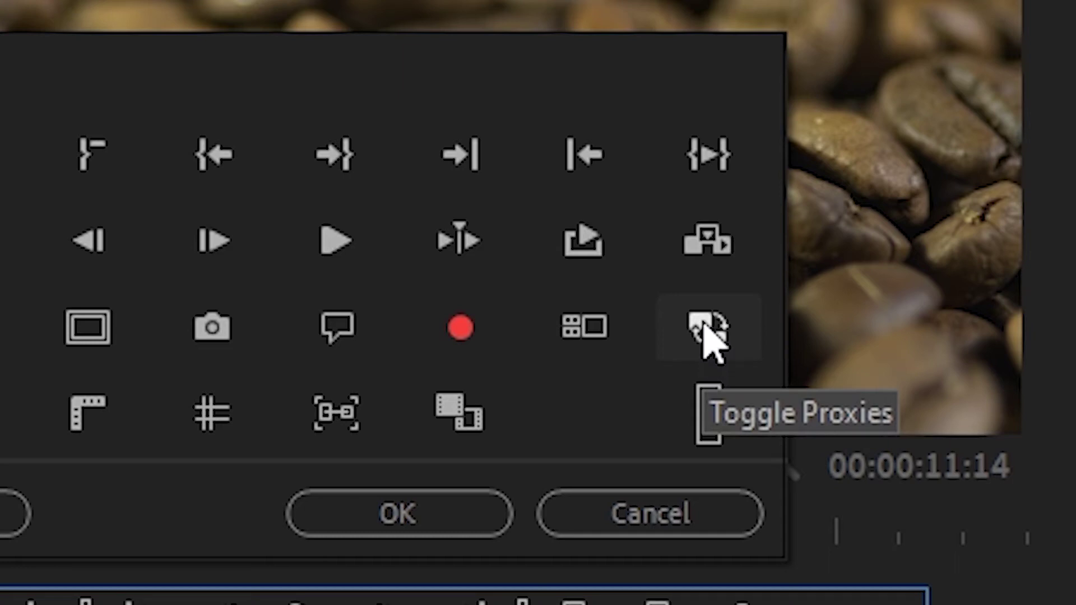
pyautogui.moveTo(705, 326); pyautogui.dragTo(824, 604)
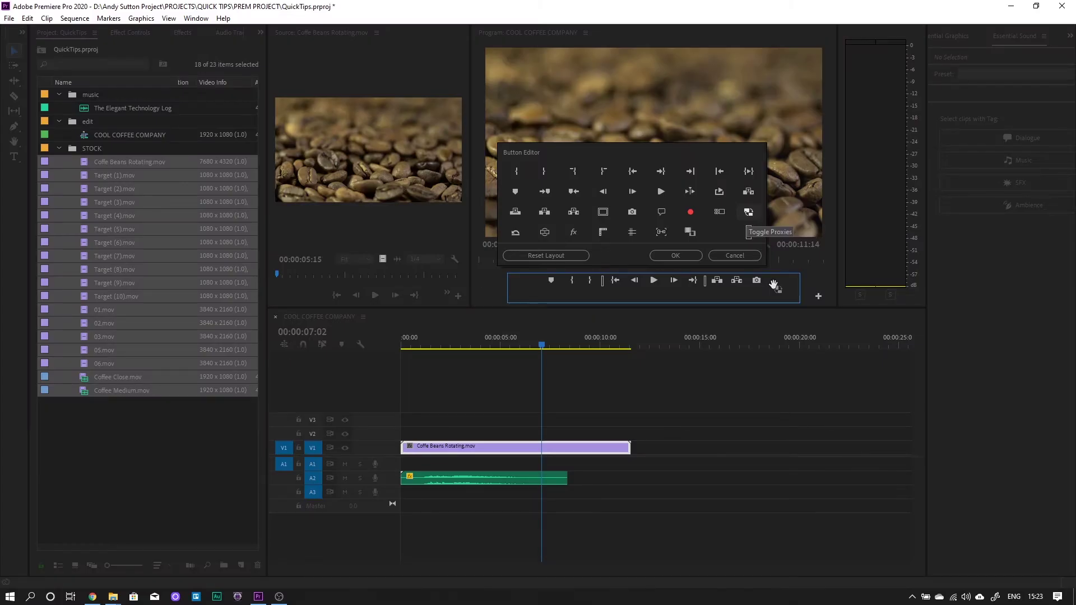
pyautogui.moveTo(775, 285); pyautogui.dragTo(774, 284)
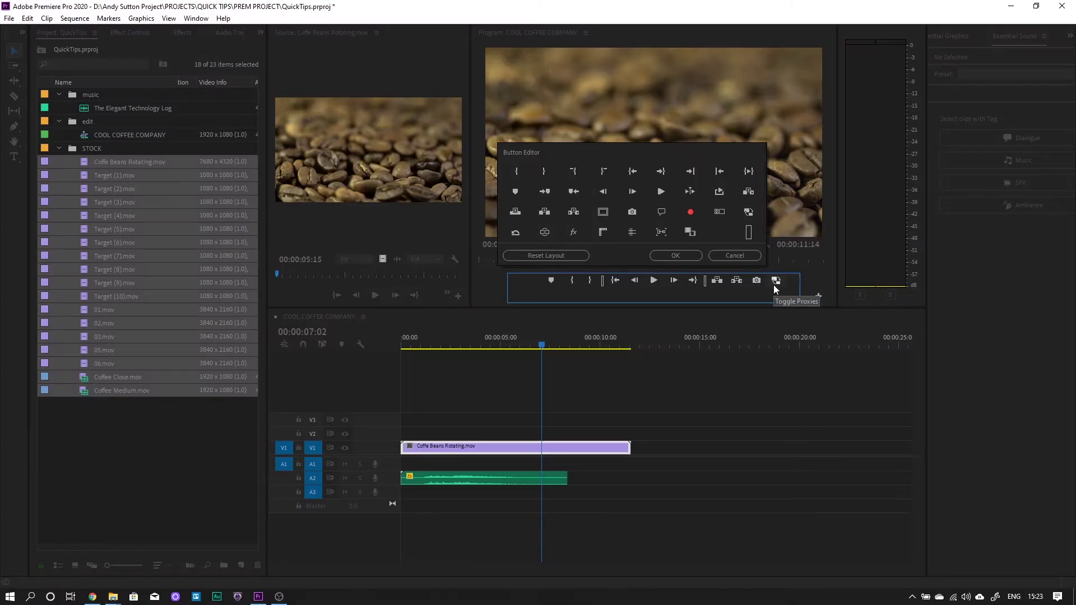
pyautogui.click(676, 256)
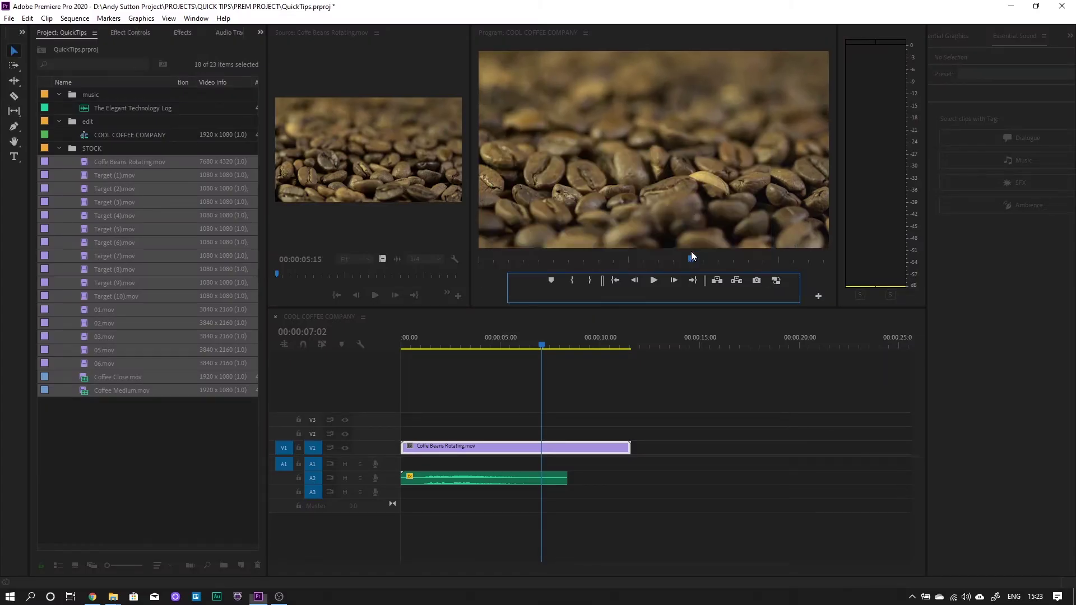
pyautogui.moveTo(492, 343); pyautogui.dragTo(396, 347)
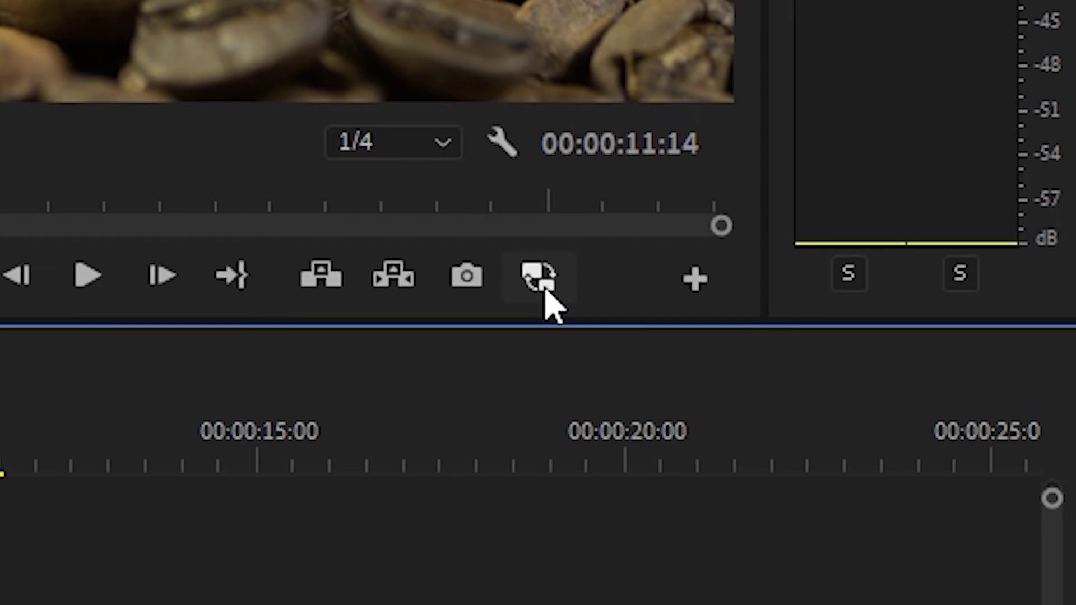
# Turn proxies on, set playback resolution to Full, and stop playback at 00:00:07:02
pyautogui.click(777, 299)
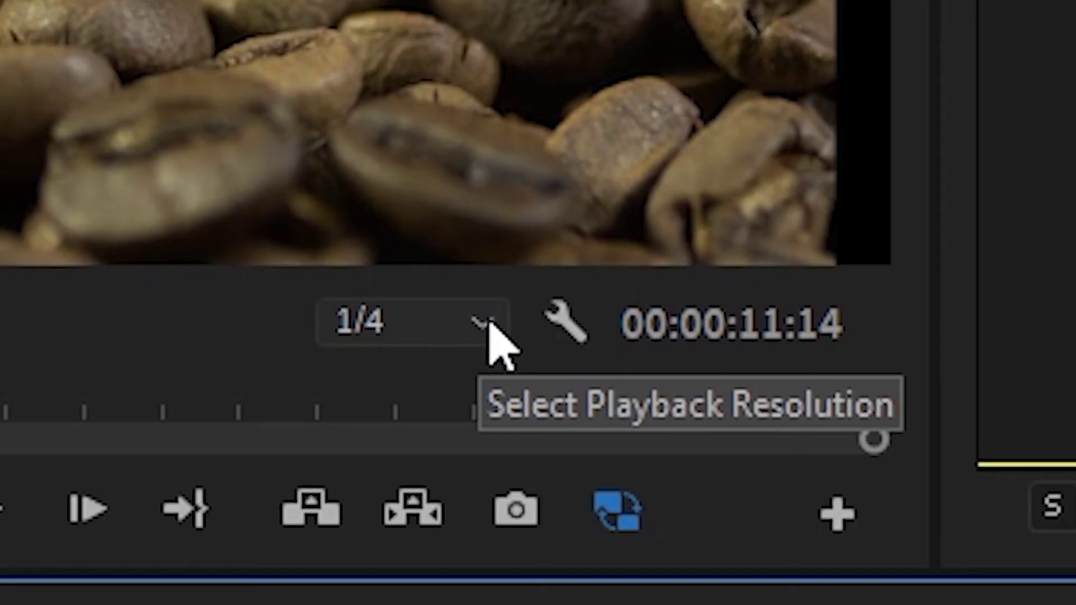
pyautogui.click(490, 324)
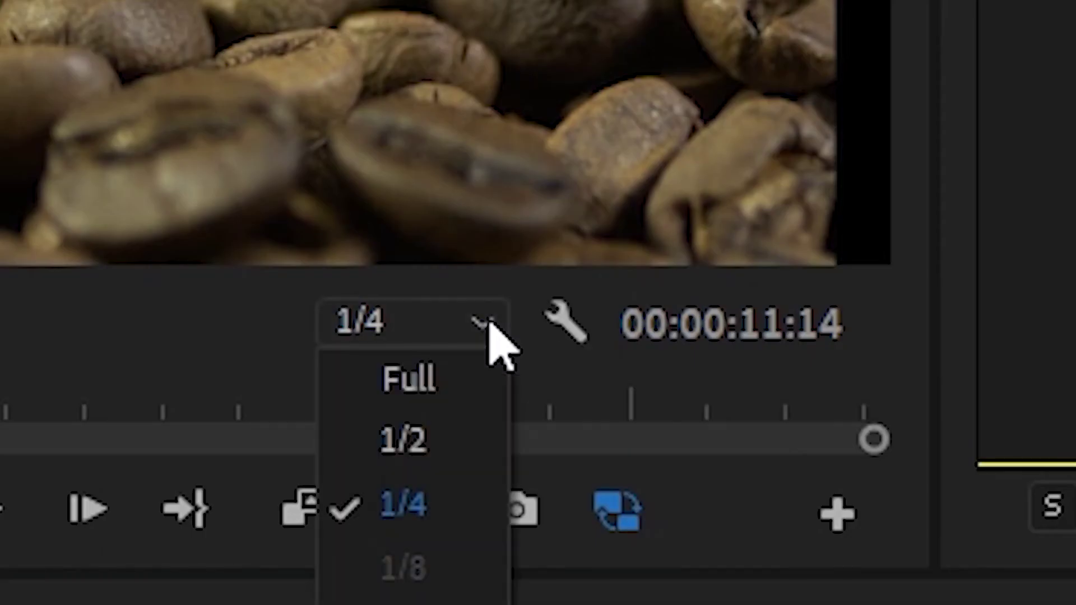
pyautogui.click(431, 387)
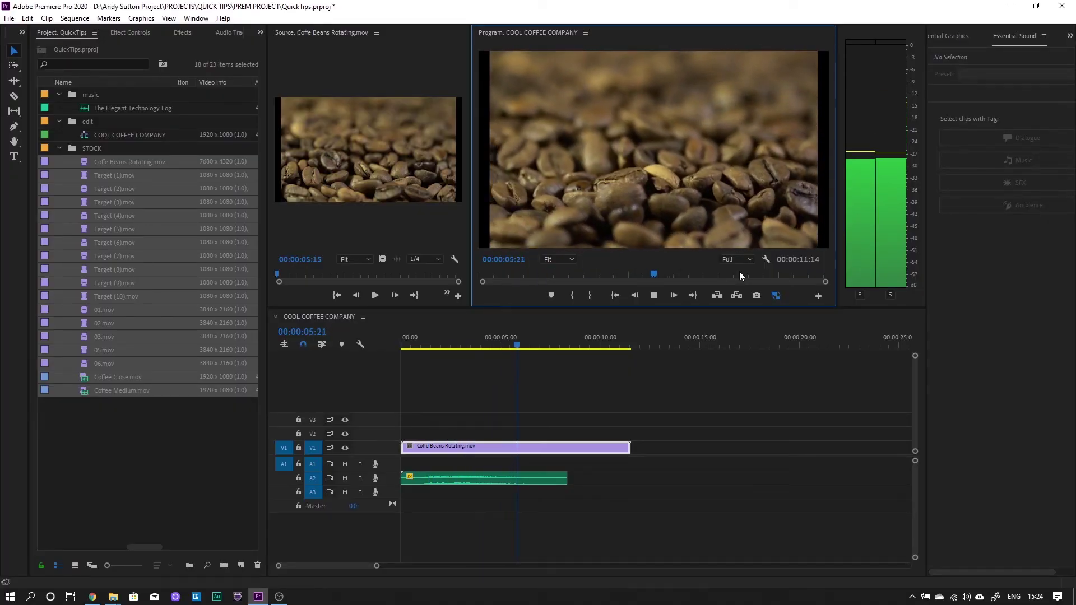
pyautogui.press('space')
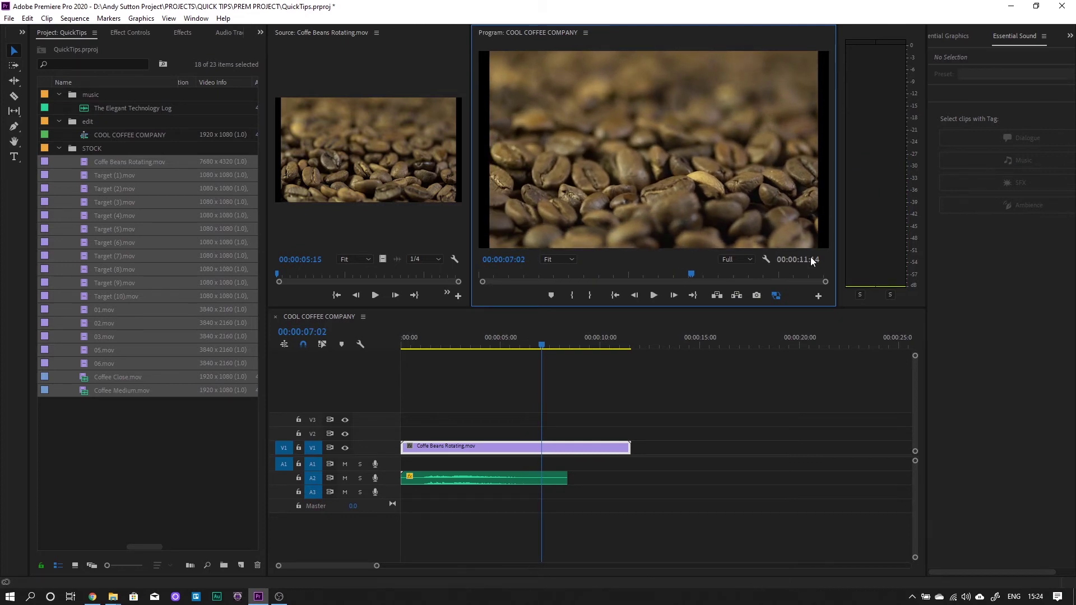
# Mark In at 1:16 and Out at 4:17, then extract that section
pyautogui.click(490, 347)
pyautogui.moveTo(489, 348); pyautogui.dragTo(435, 353)
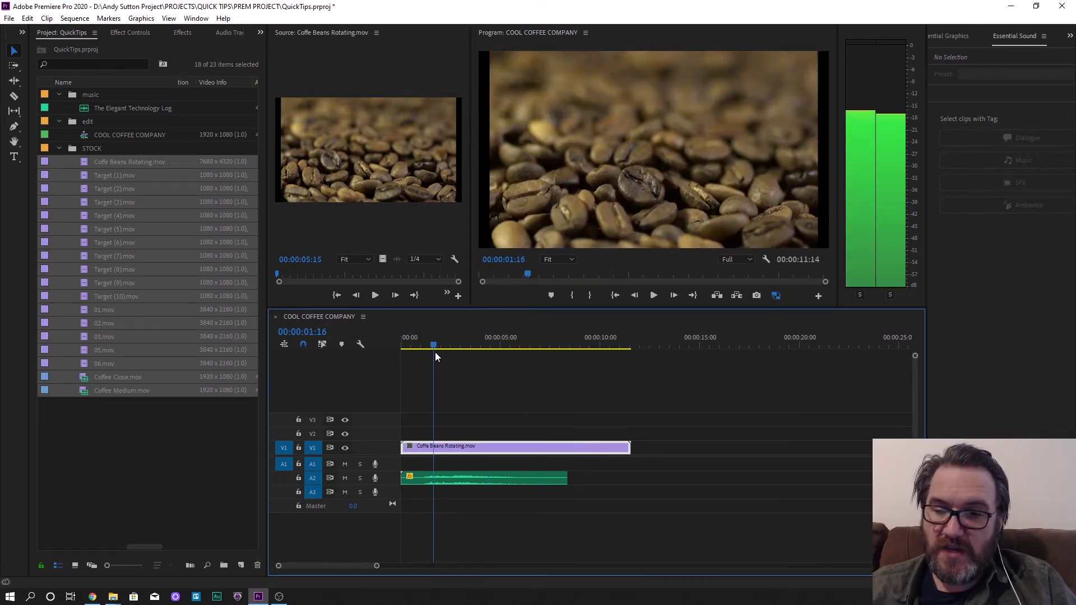
pyautogui.press('i')
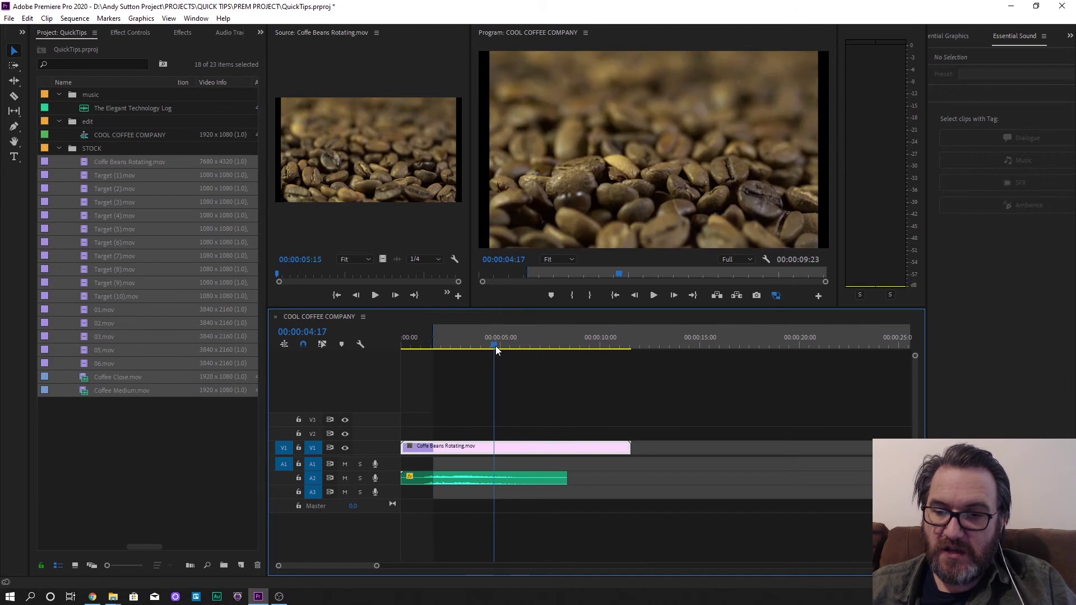
pyautogui.press('o')
pyautogui.press("'")
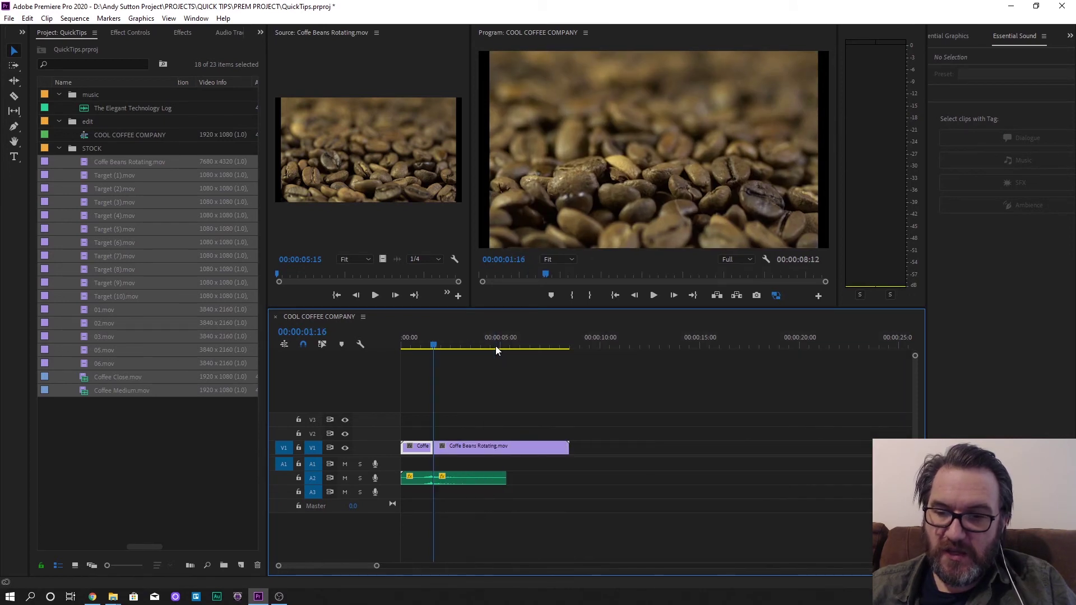
# Delete the leftover A2 audio piece and extend the remaining audio to the video's end
pyautogui.click(455, 479)
pyautogui.press('Delete')
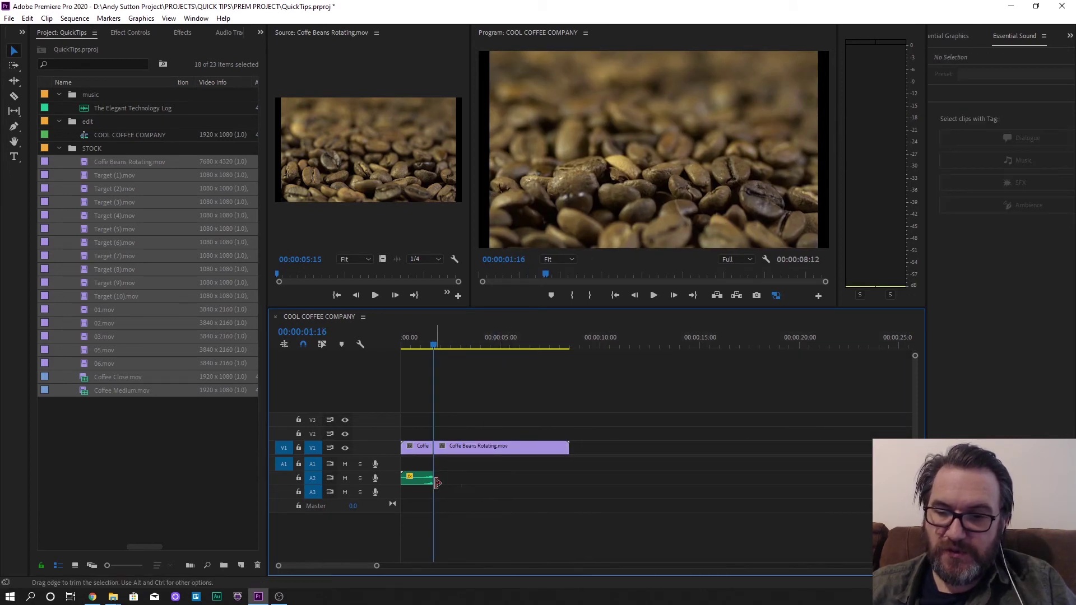
pyautogui.moveTo(437, 483); pyautogui.dragTo(699, 490)
# Extract the 3:13–4:00 section, return to 1:16, and select Coffee Close.mov in the bin
pyautogui.press('space')
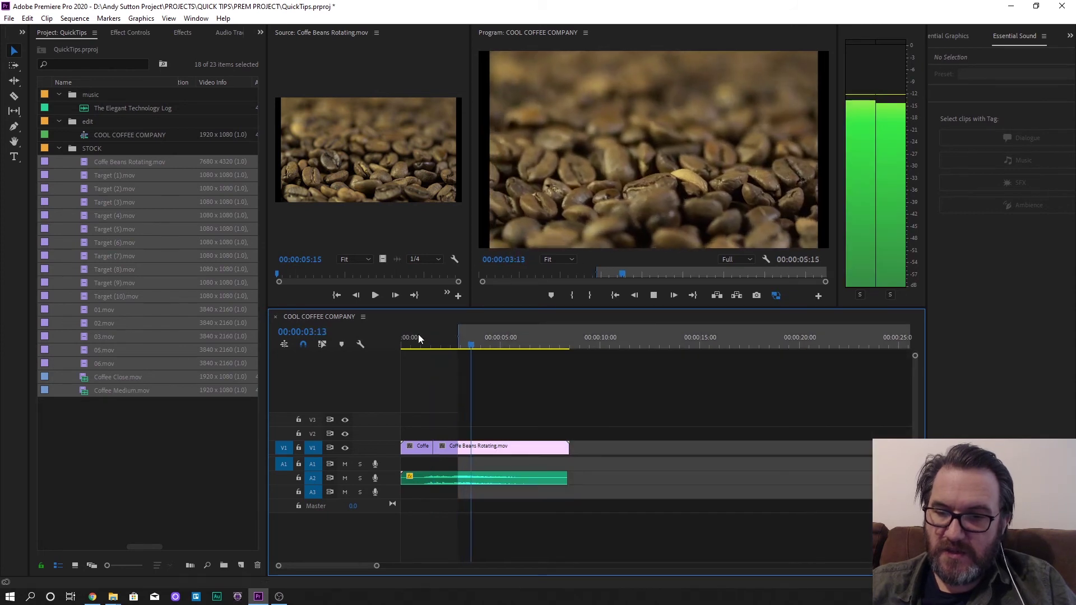
pyautogui.press('space')
pyautogui.press('o')
pyautogui.press("'")
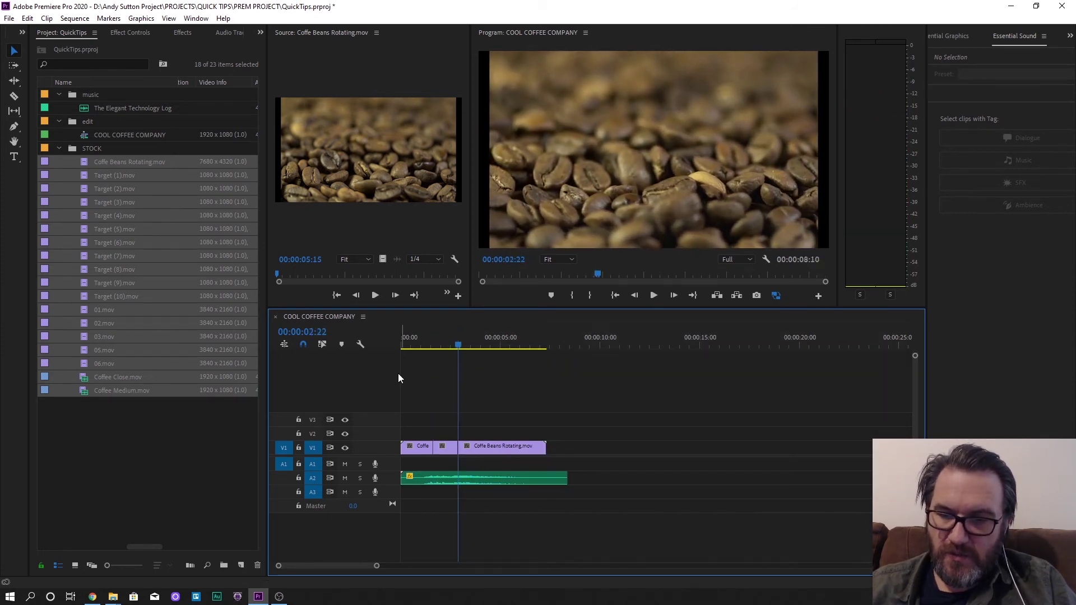
pyautogui.click(432, 347)
pyautogui.click(93, 336)
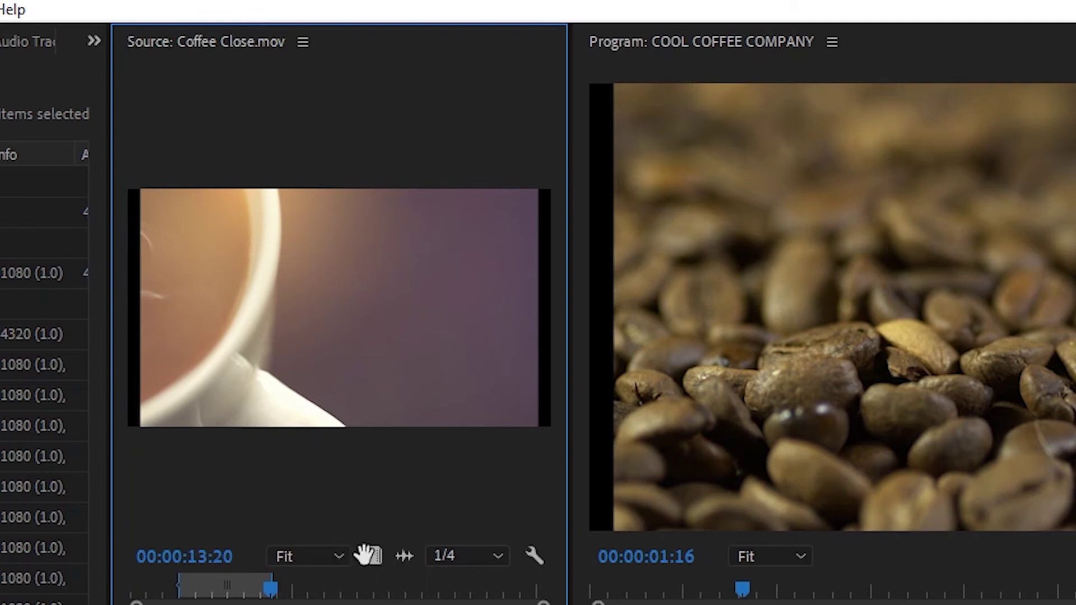
# Place Coffee Close.mov's video only on V2 above the coffee-bean clip, then return to the start
pyautogui.moveTo(367, 557); pyautogui.dragTo(520, 604)
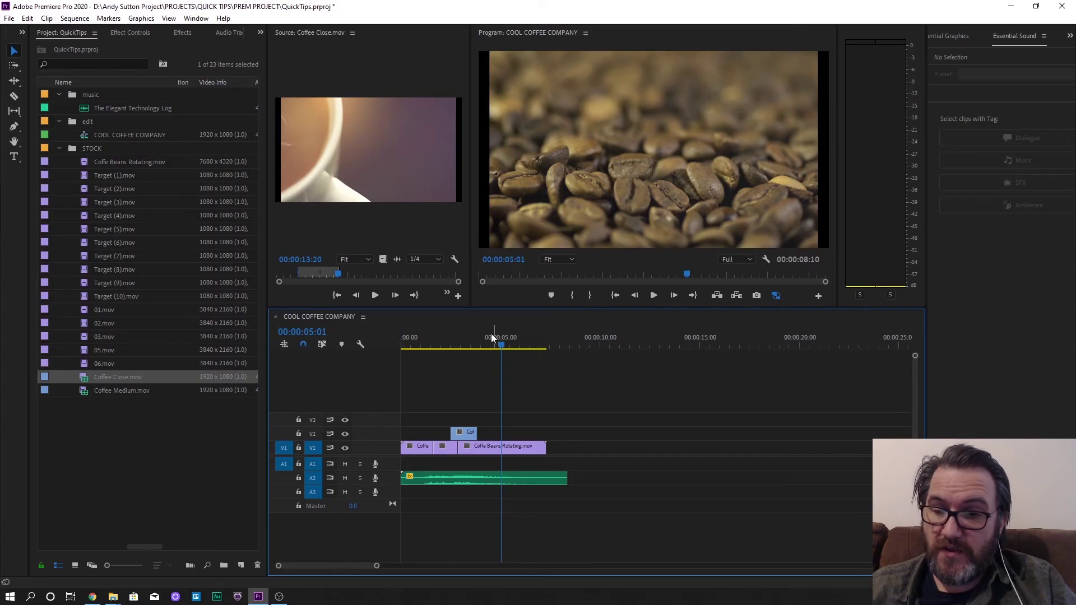
pyautogui.click(489, 338)
pyautogui.press('Home')
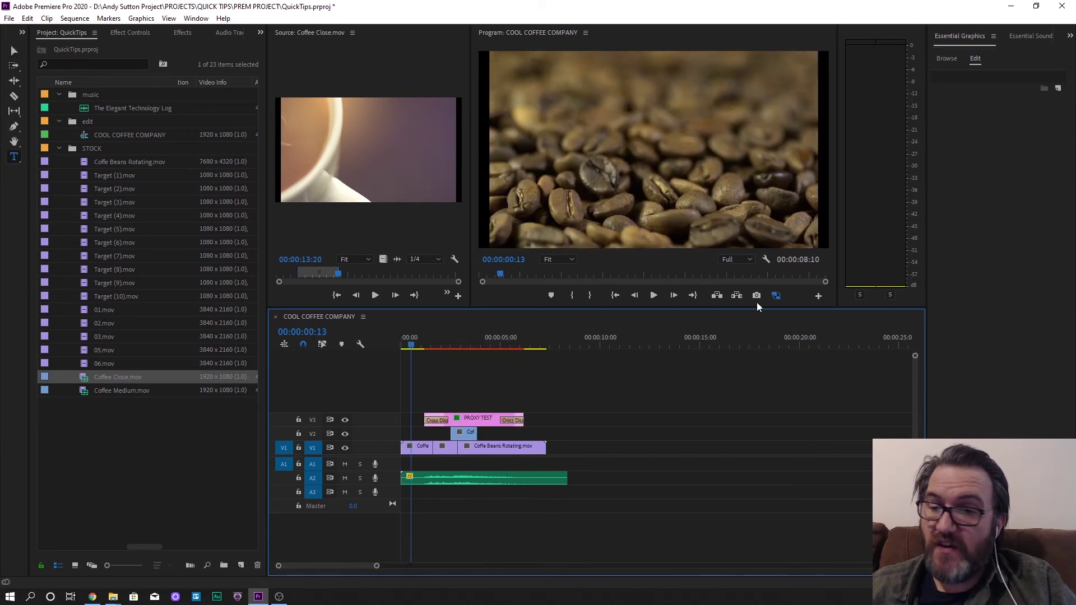
pyautogui.moveTo(490, 338); pyautogui.dragTo(365, 342)
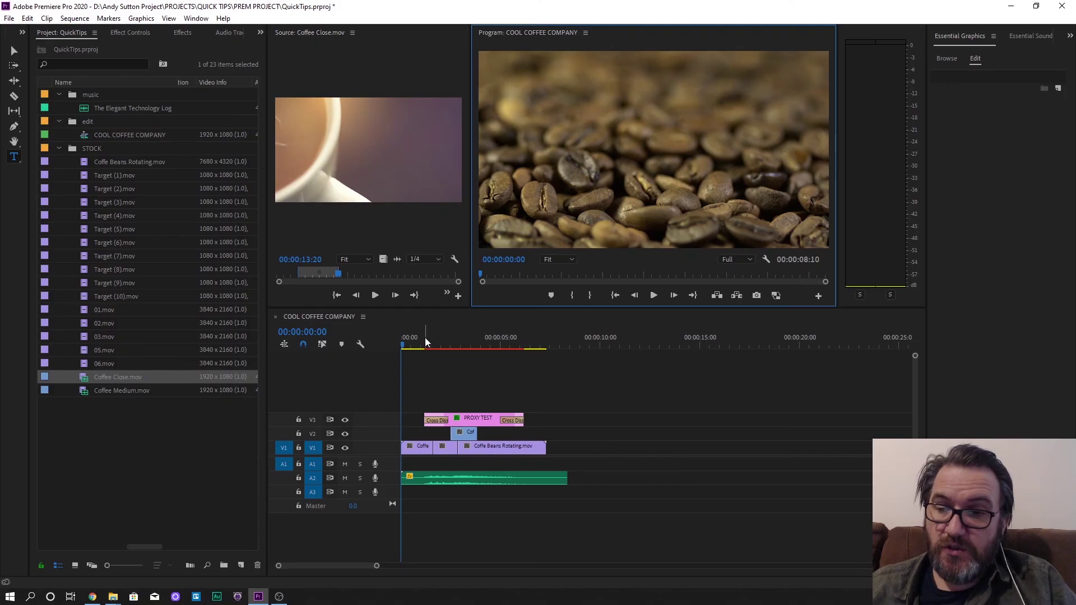
pyautogui.click(376, 353)
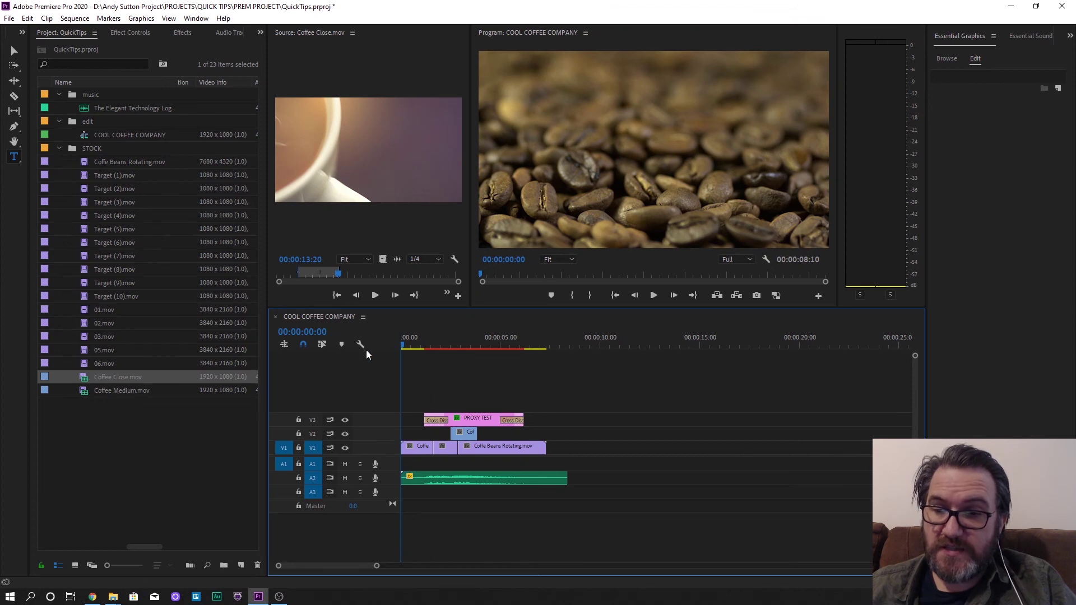